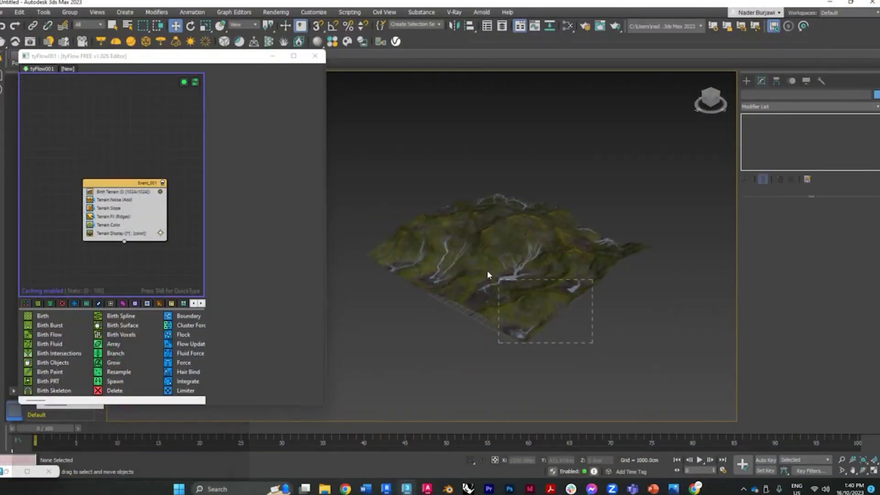
Orbit the viewport to preview the finished textured tyFlow terrain
mouse_move(578, 327)
alt+middle_down()
mouse_move(541, 328)
mouse_move(595, 329)
alt+middle_up()
click(594, 329)
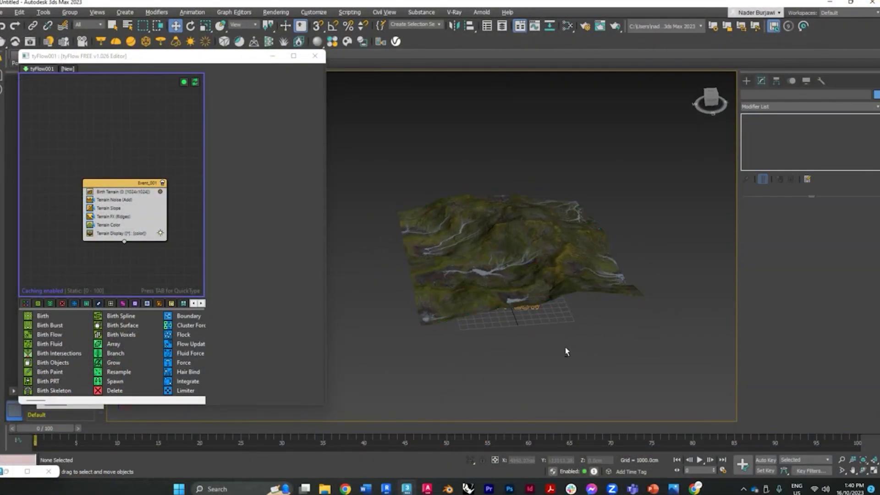
alt+middle_drag(550, 350, 514, 339)
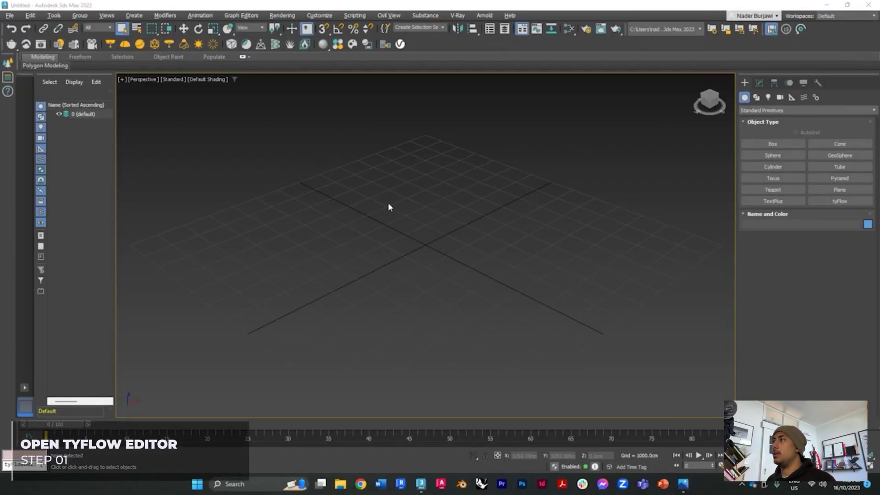
Place a tyFlow object in the viewport and open its tyFlow editor from the Modify panel
click(791, 111)
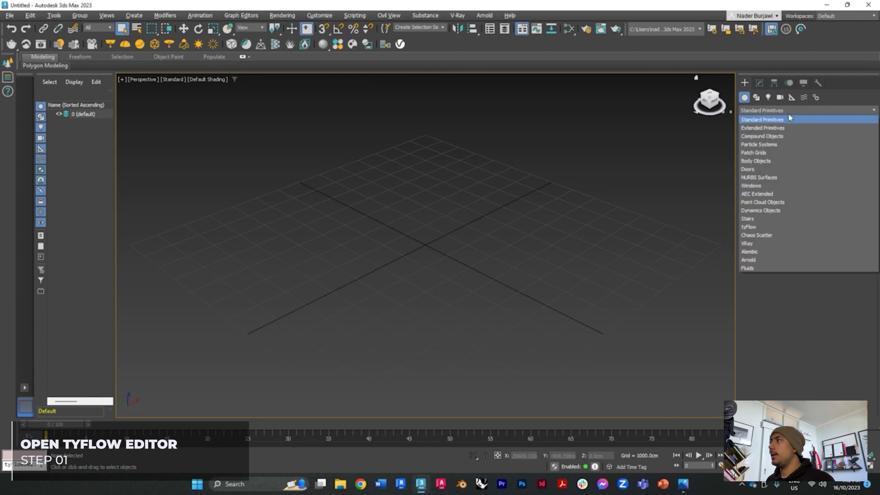
click(792, 120)
click(843, 202)
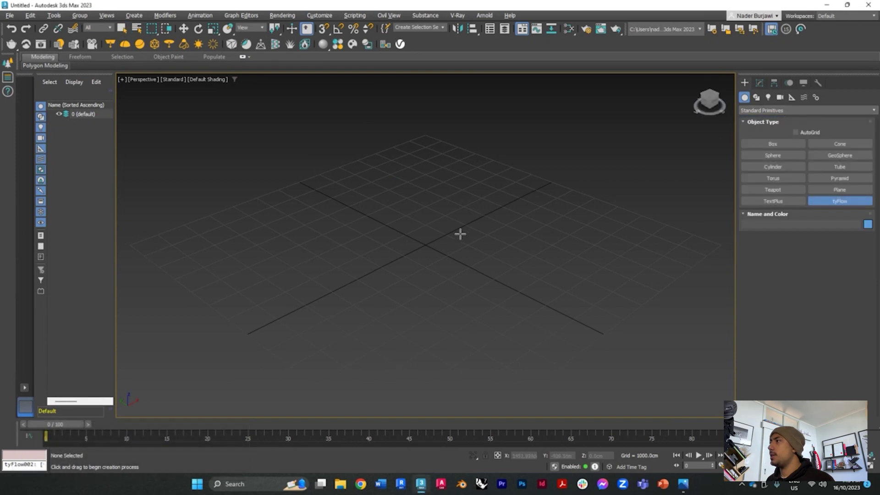
click(406, 192)
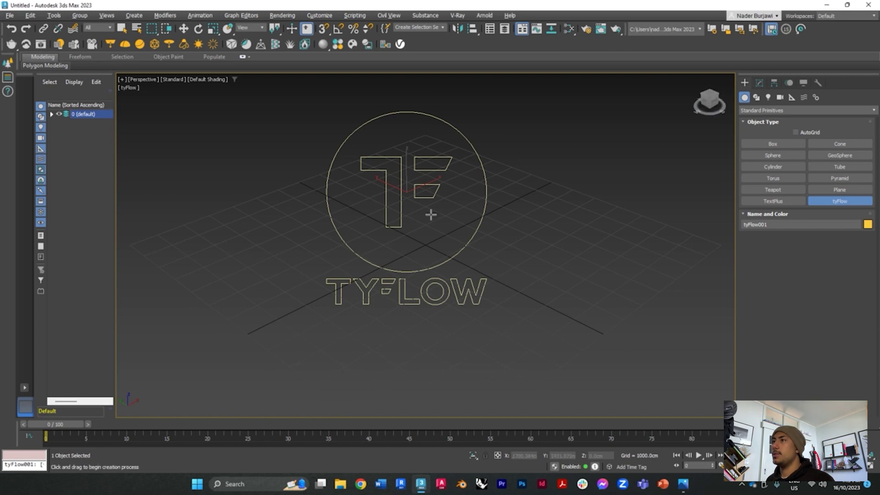
click(759, 83)
click(790, 233)
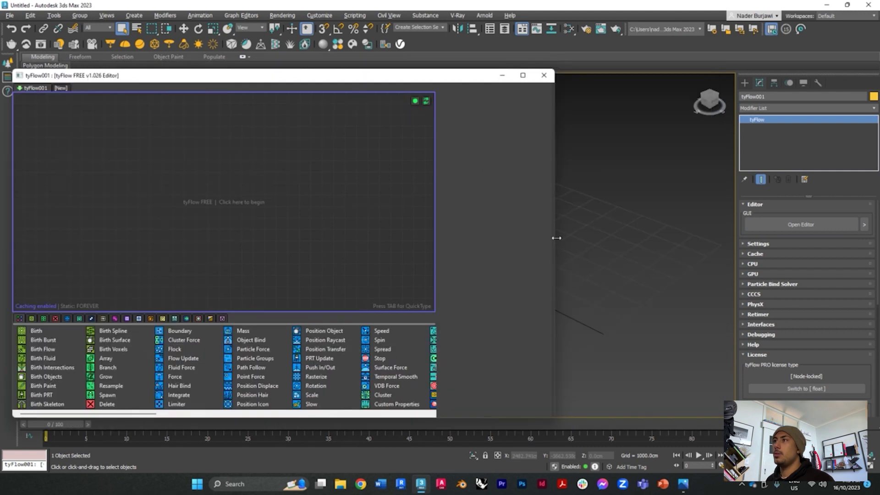
Narrow the tyFlow editor, move it left, and scroll the operator list to the Terrain operators
drag(557, 238, 314, 238)
drag(199, 80, 215, 64)
scroll(570, 203, down, 4)
scroll(553, 213, up, 3)
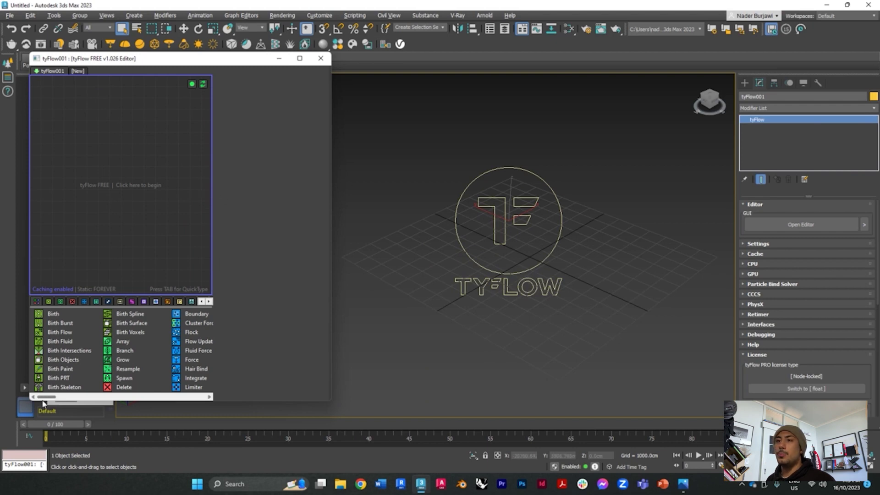
drag(46, 397, 176, 397)
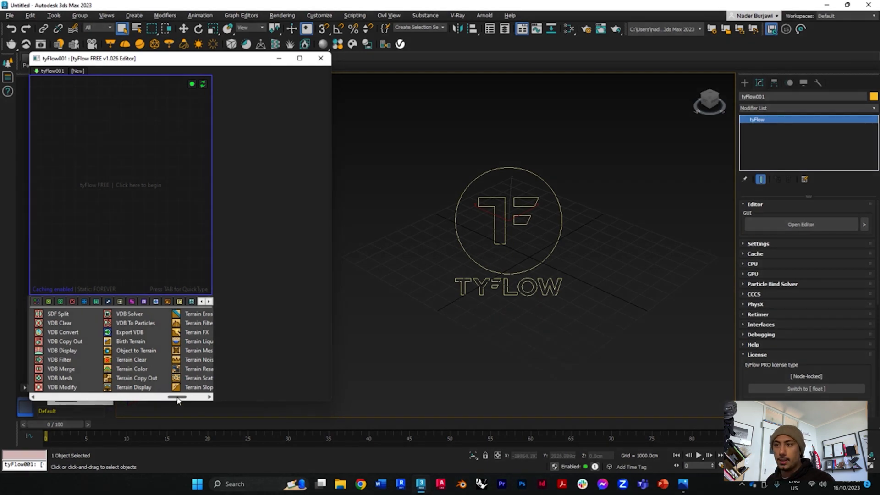
drag(177, 397, 185, 401)
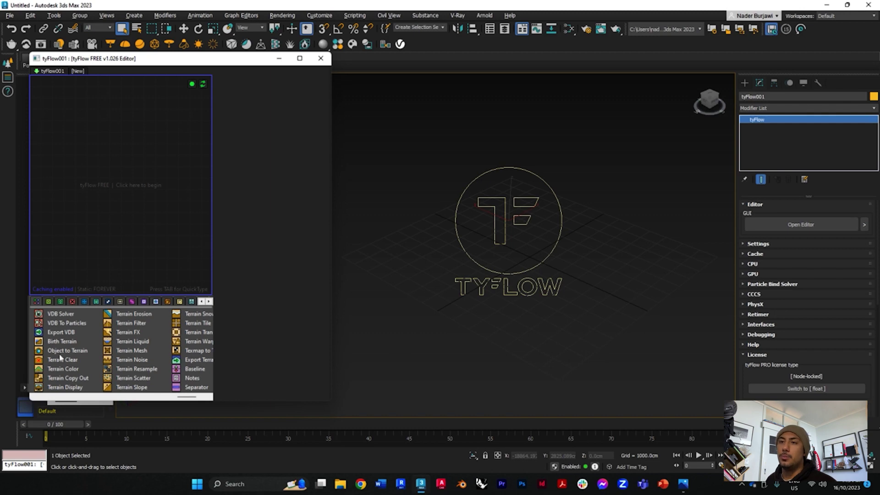
Add Birth Terrain as a new event, creating Event_001 with a flat 1024x1024 terrain
click(64, 342)
drag(64, 342, 84, 178)
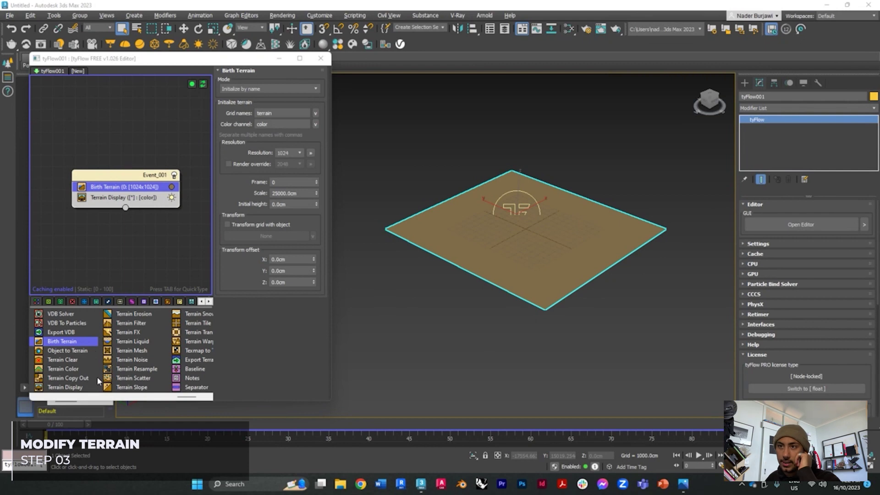
Add Terrain Noise to Event_001, try Ridged noise, then return to Fractal noise
click(125, 362)
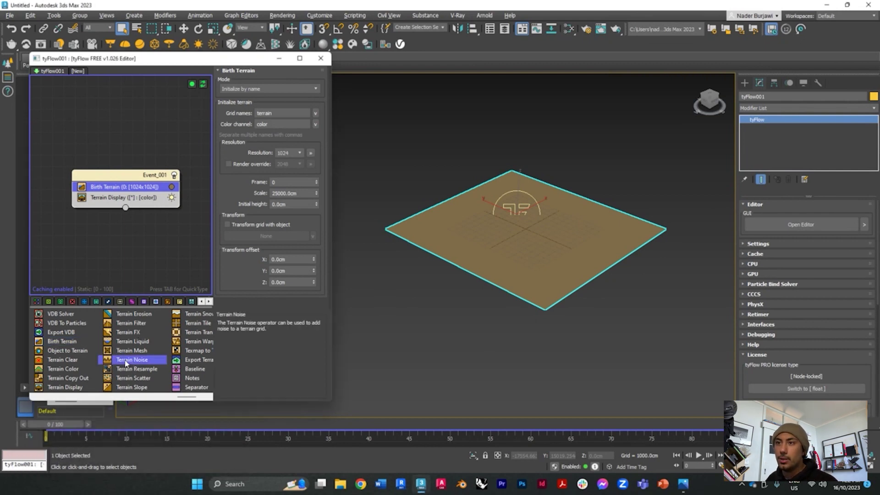
drag(127, 364, 103, 192)
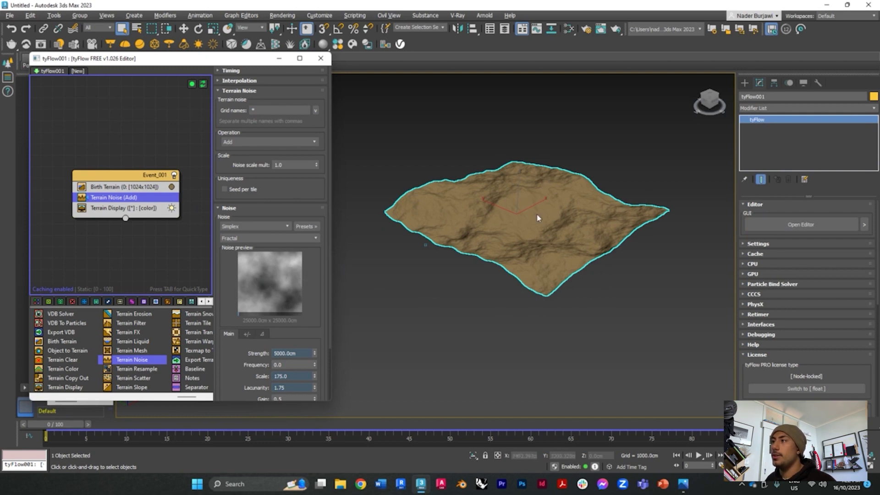
click(282, 239)
click(266, 247)
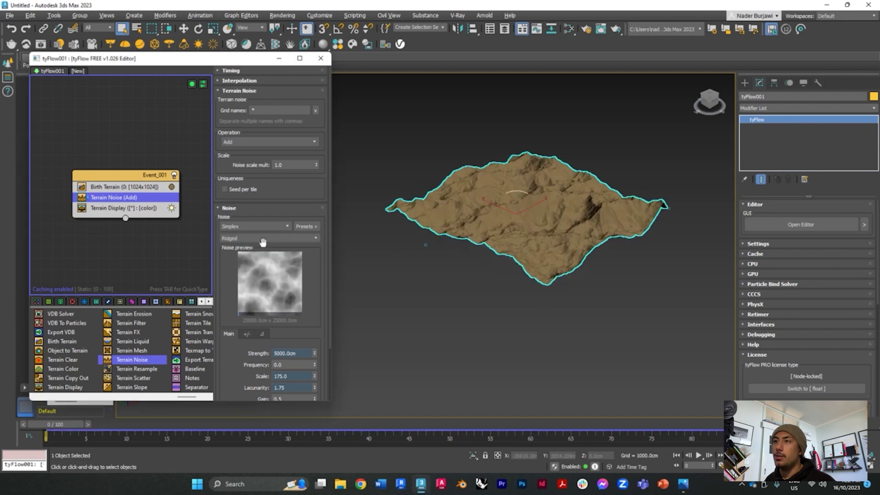
click(260, 238)
click(260, 245)
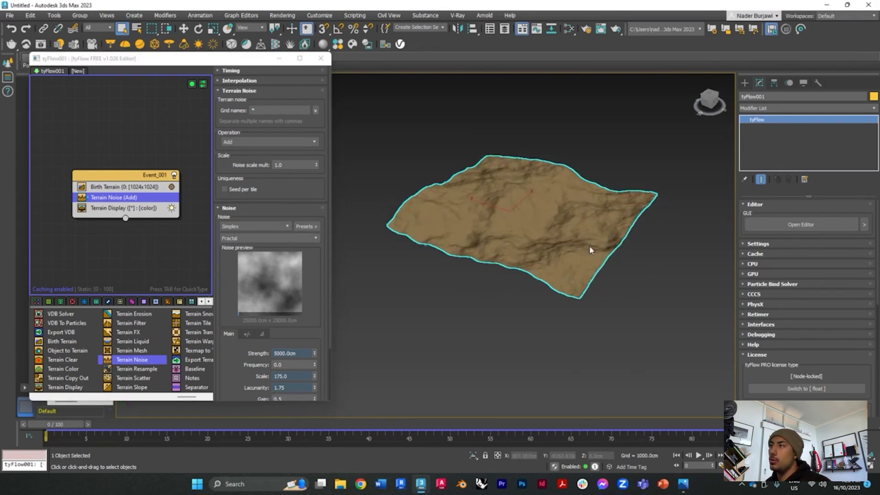
alt+middle_drag(644, 262, 616, 267)
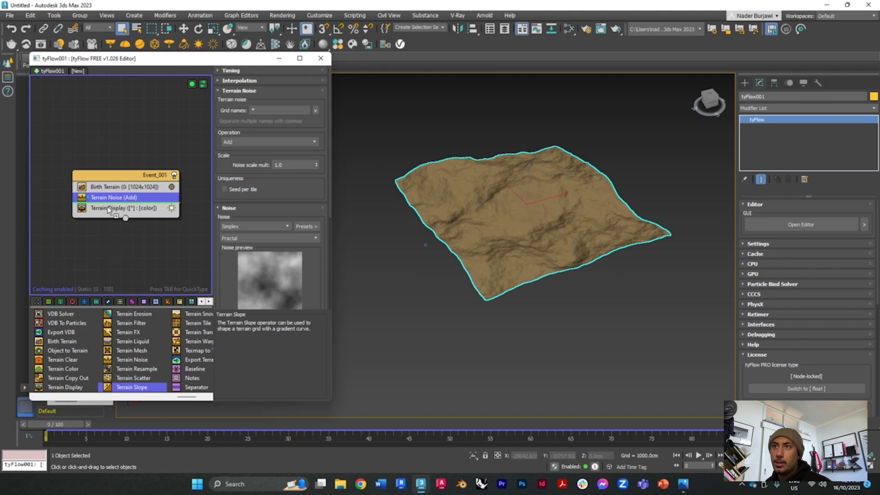
Add a Terrain Slope operator below Terrain Noise and reshape its gradient curve
drag(107, 205, 107, 205)
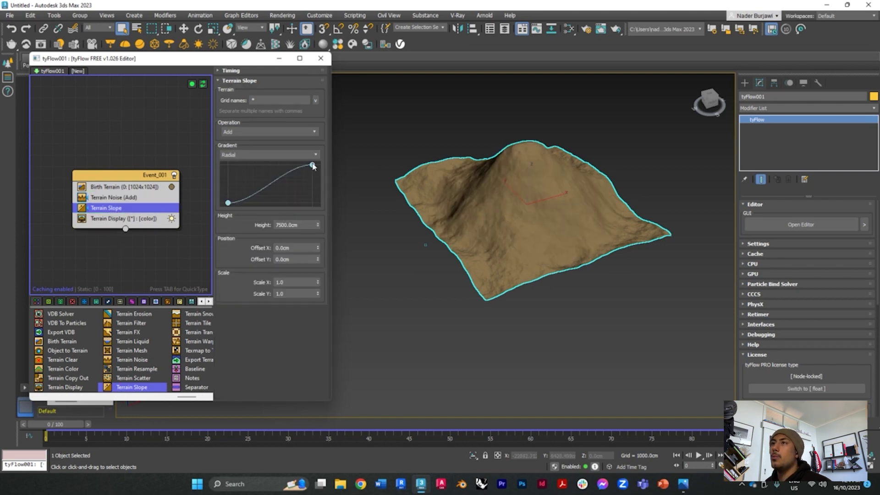
drag(313, 166, 314, 191)
drag(228, 202, 255, 188)
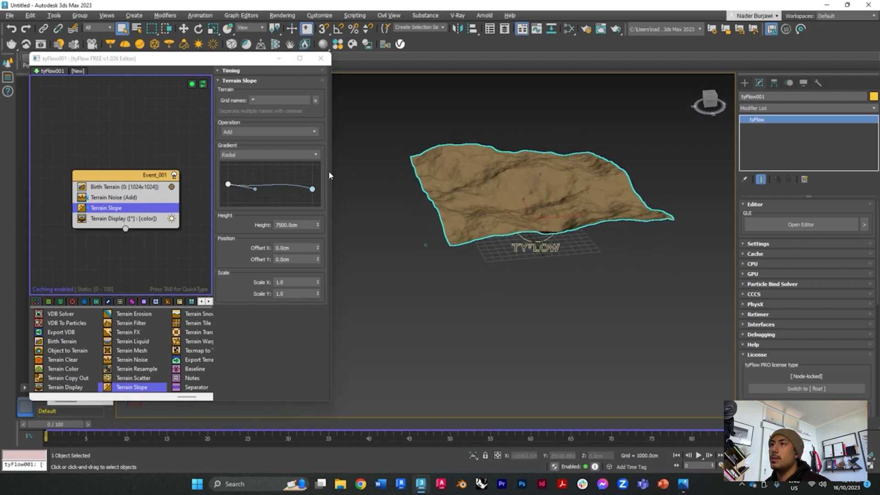
scroll(283, 156, up, 2)
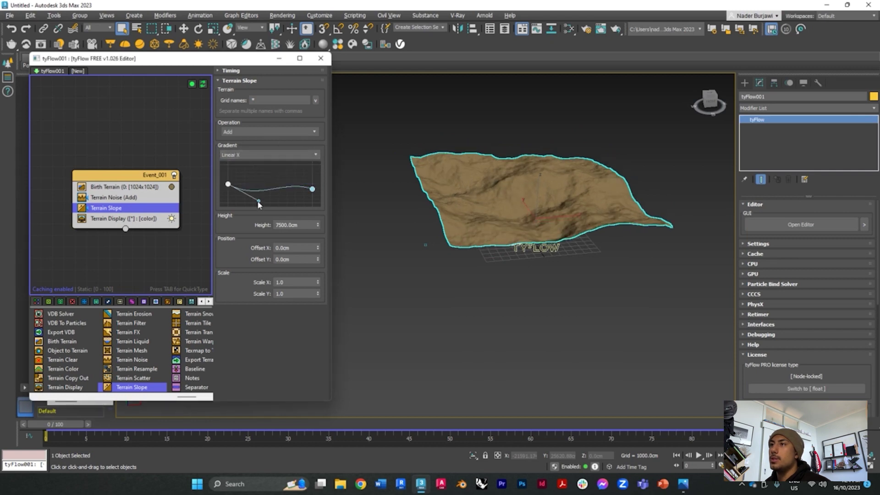
drag(254, 189, 260, 196)
mouse_move(313, 193)
mouse_down()
mouse_move(278, 166)
mouse_move(311, 181)
mouse_up()
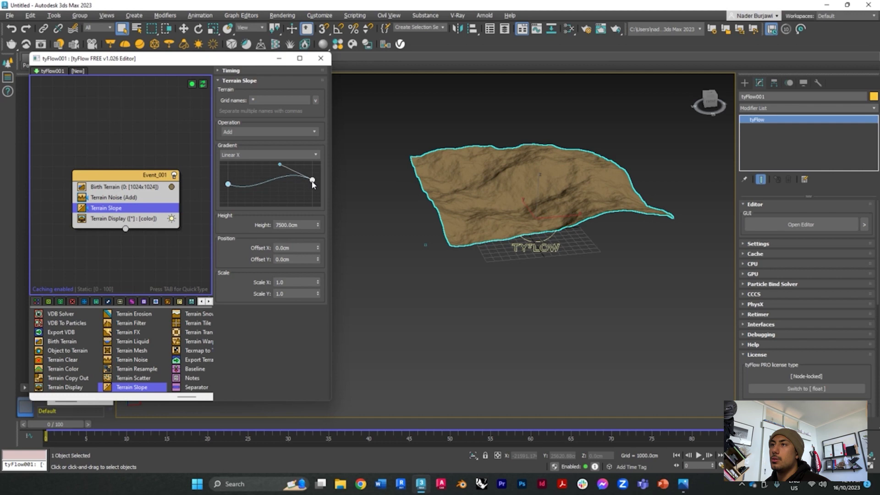
Keep the Linear X gradient at 7500 cm height, refine the curve, and inspect the tilted terrain
click(252, 158)
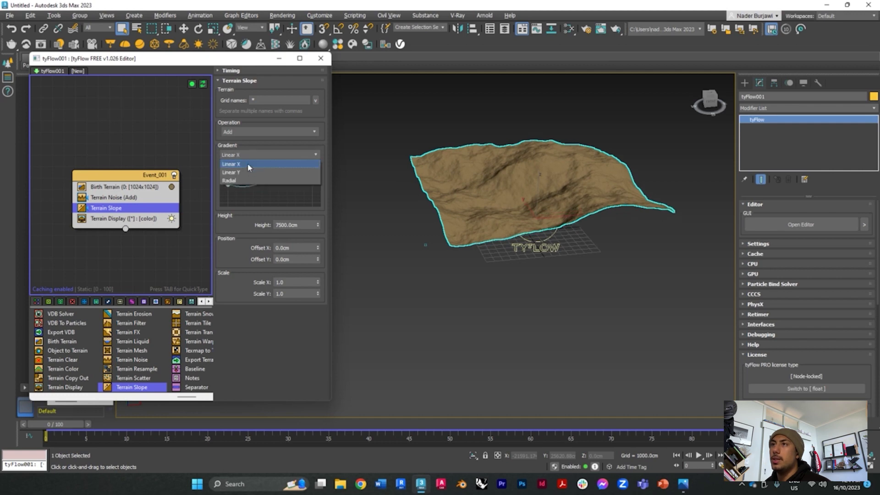
click(248, 164)
drag(279, 164, 273, 166)
alt+middle_drag(615, 241, 550, 238)
scroll(527, 251, up, 5)
scroll(527, 251, down, 3)
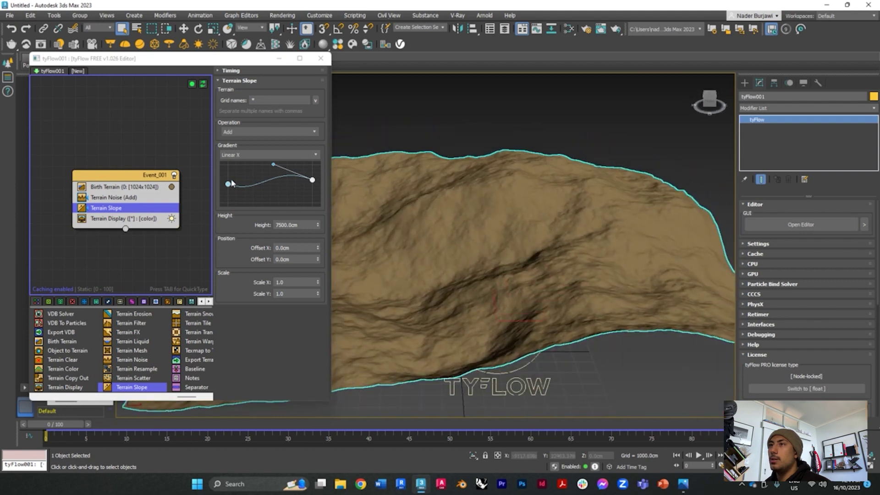
drag(230, 183, 258, 198)
scroll(569, 210, down, 4)
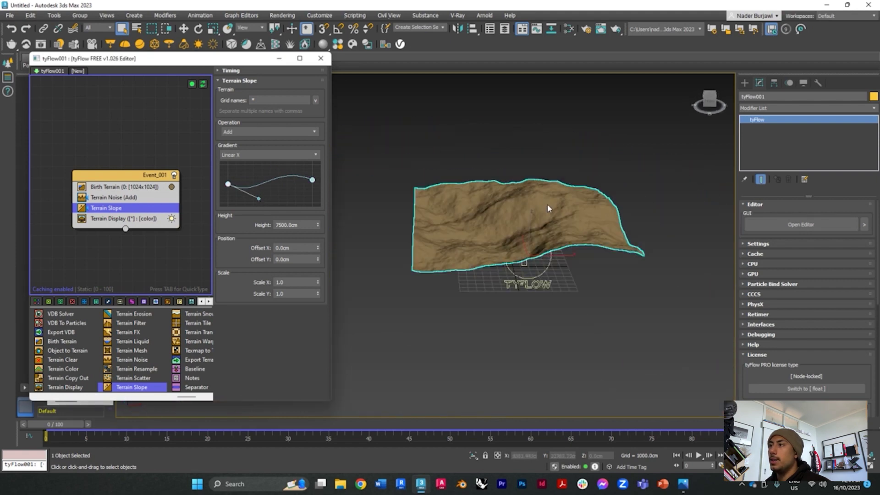
alt+middle_drag(569, 210, 466, 248)
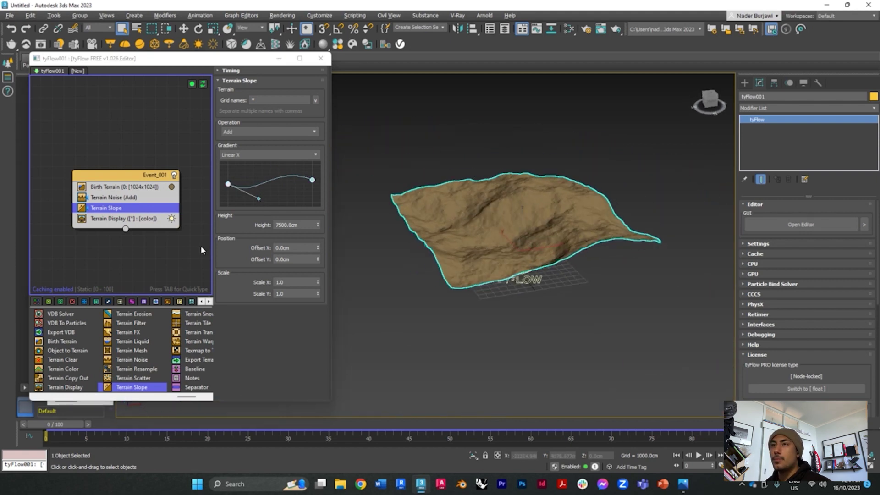
click(597, 285)
alt+middle_drag(597, 286, 635, 321)
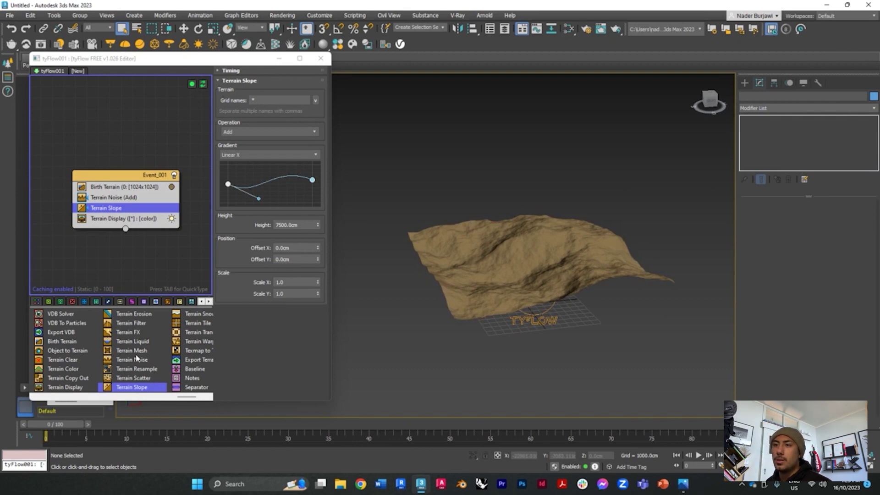
Add Terrain FX below Terrain Slope and try its Inflate and Desert modes
click(135, 334)
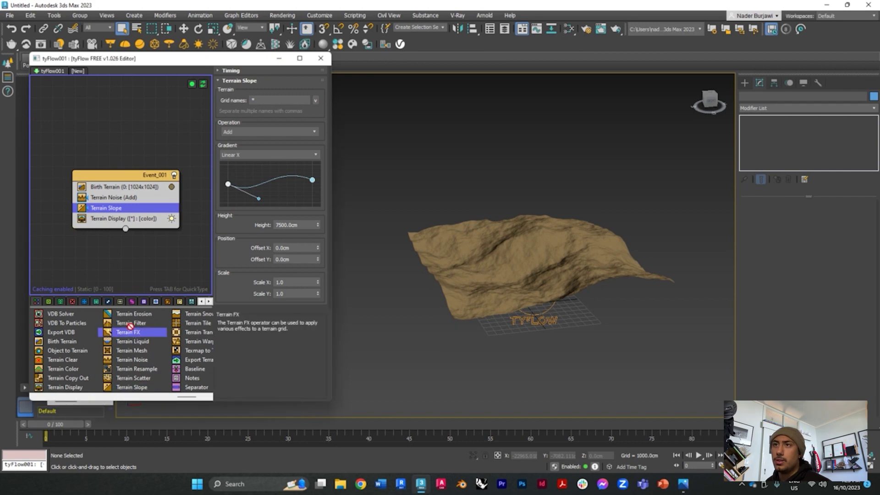
drag(129, 296, 109, 216)
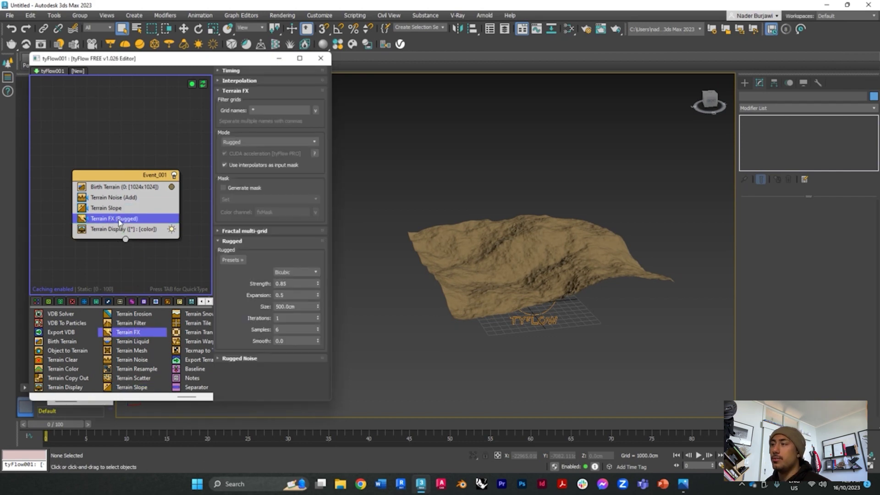
click(269, 142)
click(248, 176)
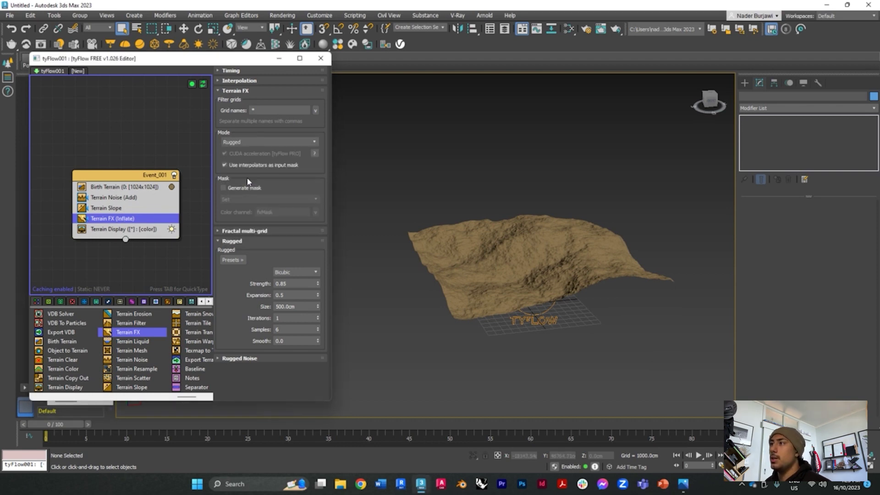
scroll(608, 294, up, 3)
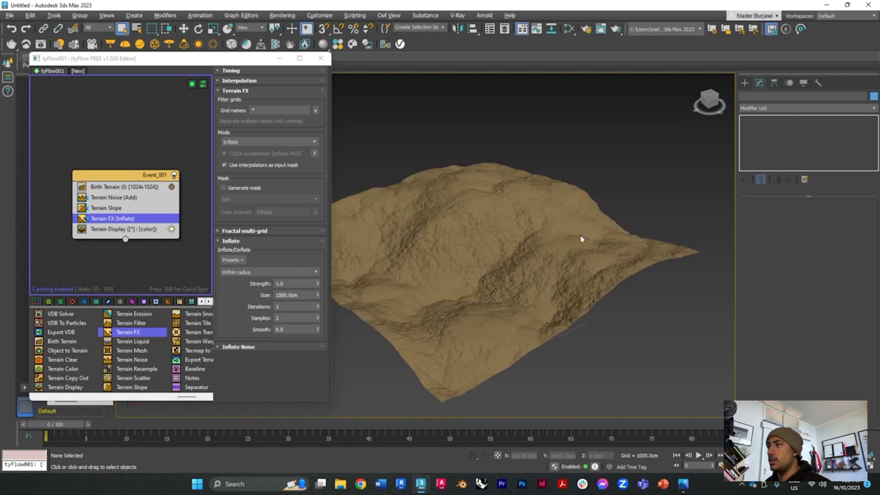
click(275, 142)
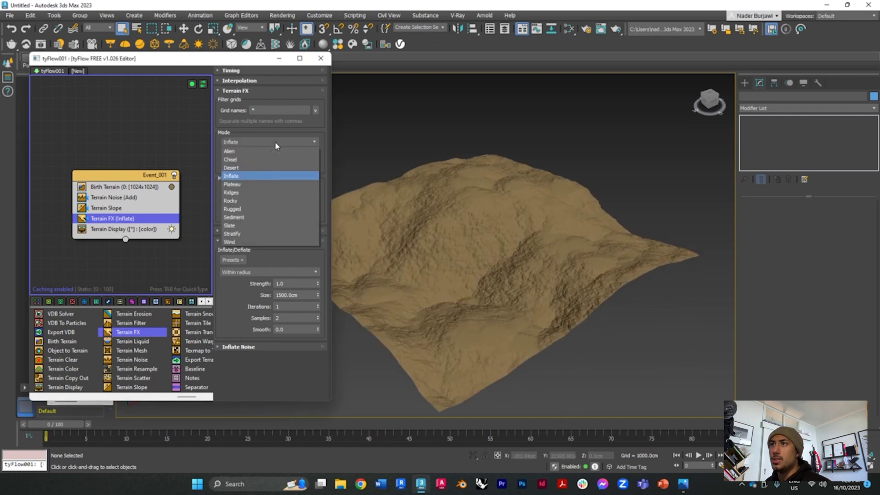
click(240, 175)
key(Up)
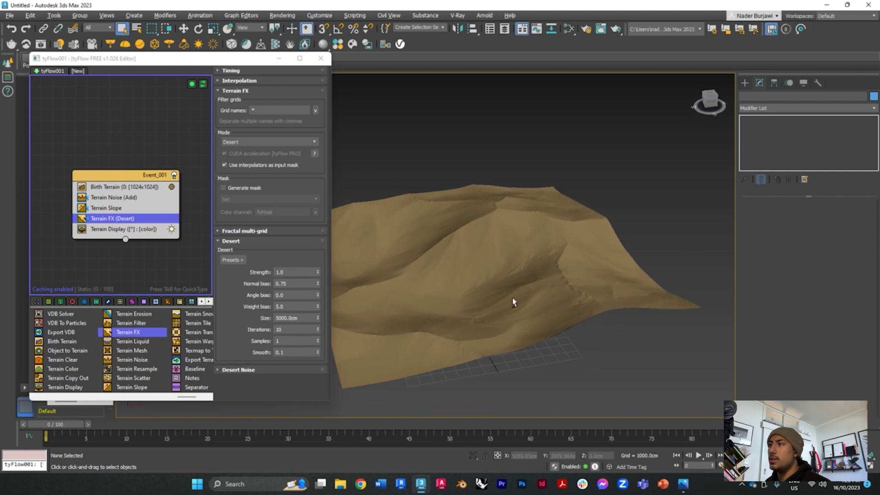
alt+middle_drag(499, 304, 403, 201)
Set the Terrain FX mode to Ridges with Strength 0.753 and inspect the ridged terrain
click(246, 142)
click(241, 191)
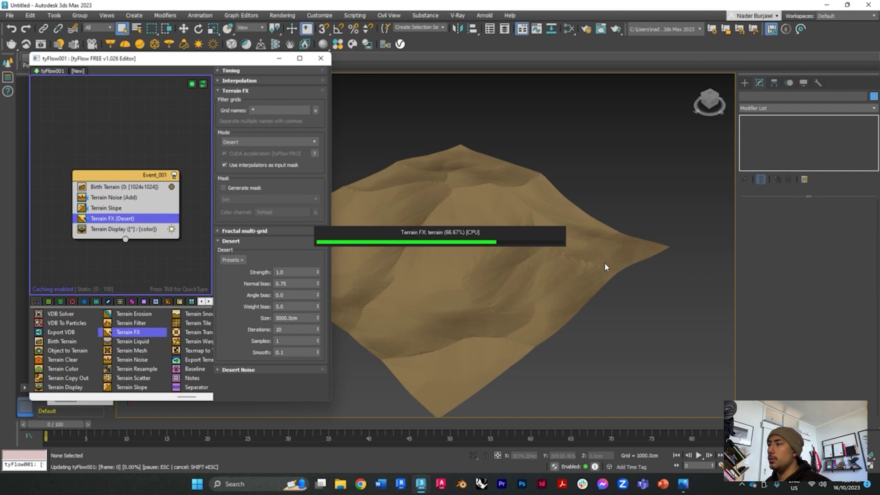
alt+middle_drag(577, 290, 574, 213)
click(242, 142)
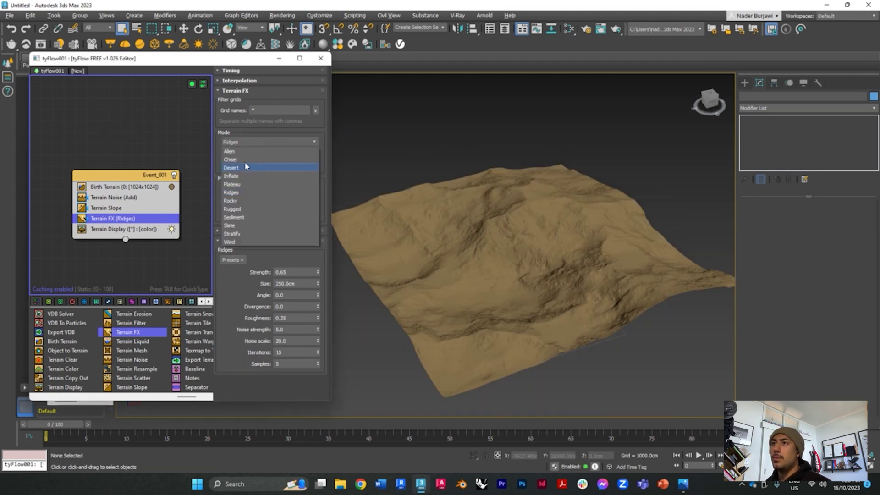
click(228, 290)
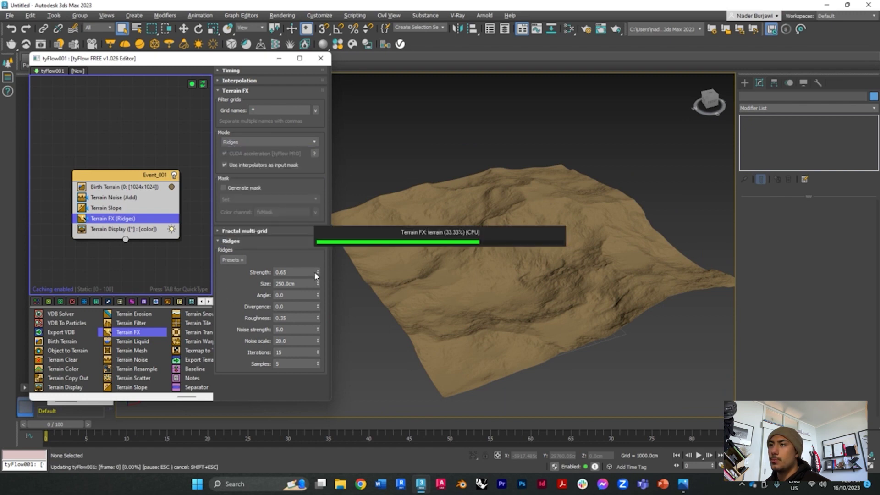
drag(316, 274, 308, 265)
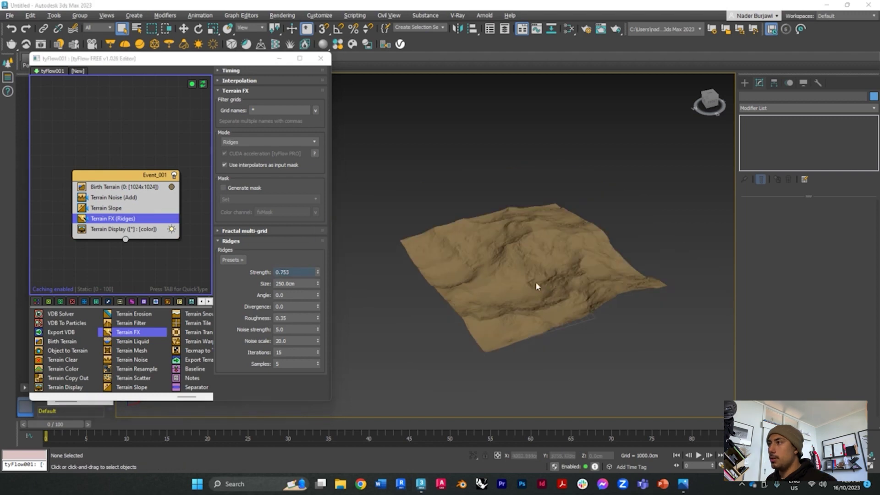
right_click(647, 321)
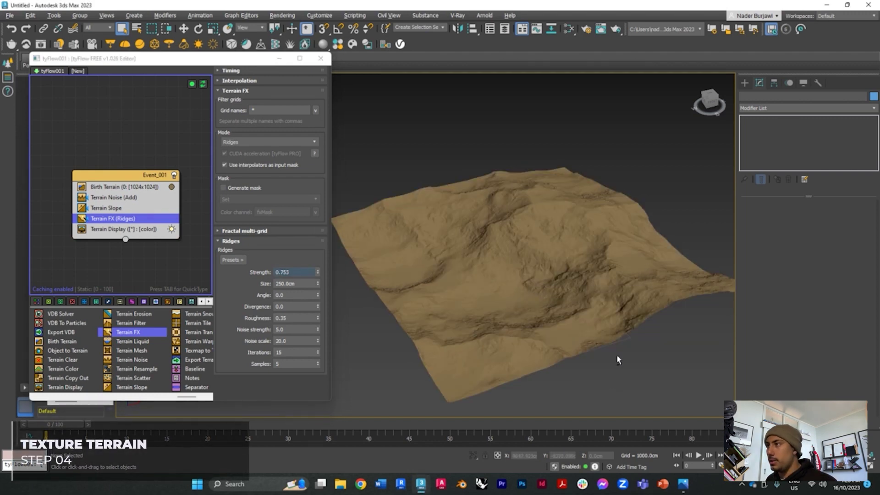
alt+middle_drag(618, 357, 603, 306)
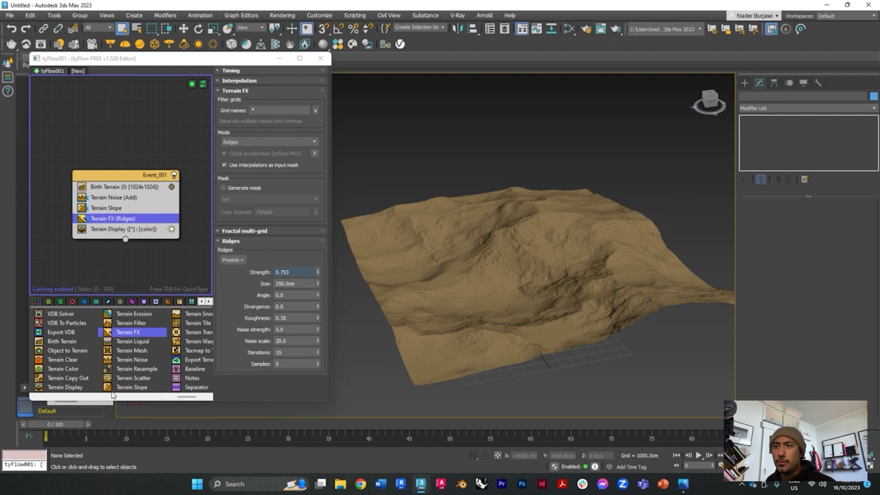
Add Terrain Color between Terrain FX and Terrain Display and apply the Dusty Slate preset
click(64, 370)
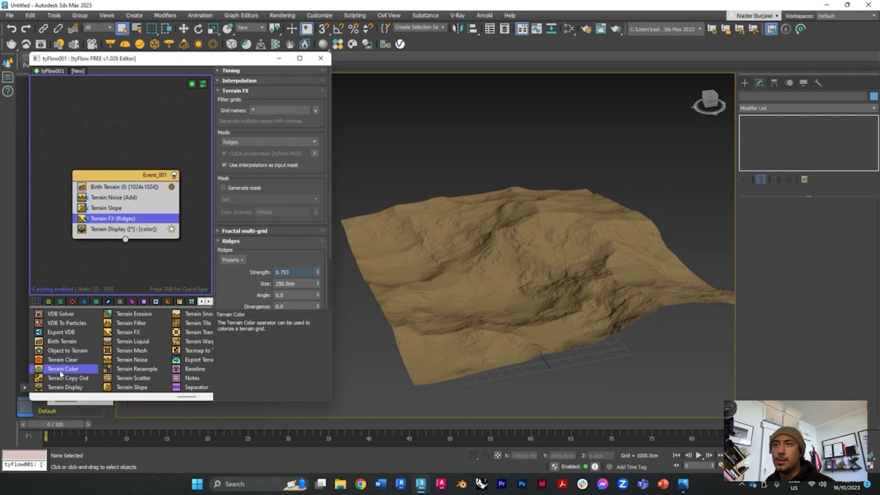
drag(114, 263, 115, 224)
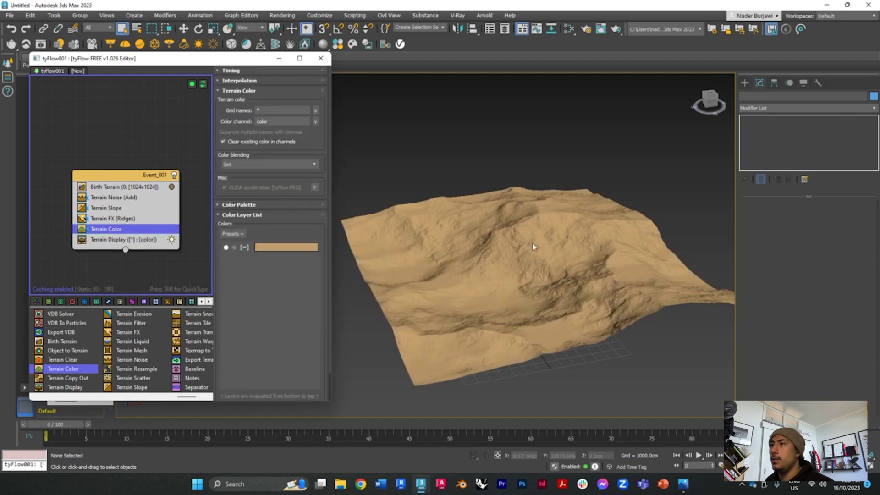
click(243, 234)
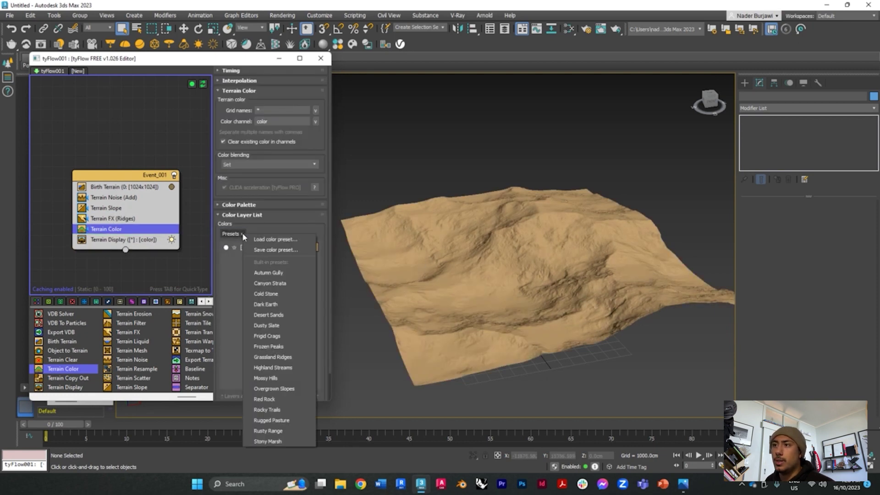
click(278, 326)
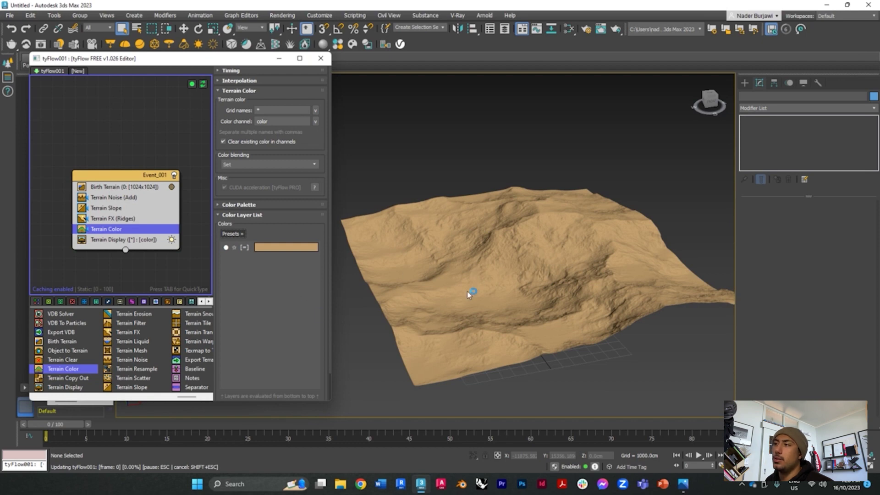
scroll(504, 298, up, 10)
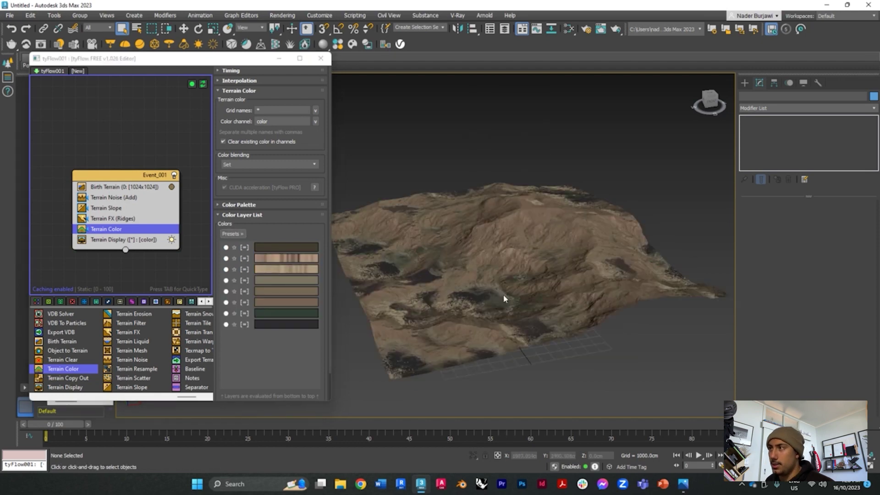
scroll(569, 281, down, 5)
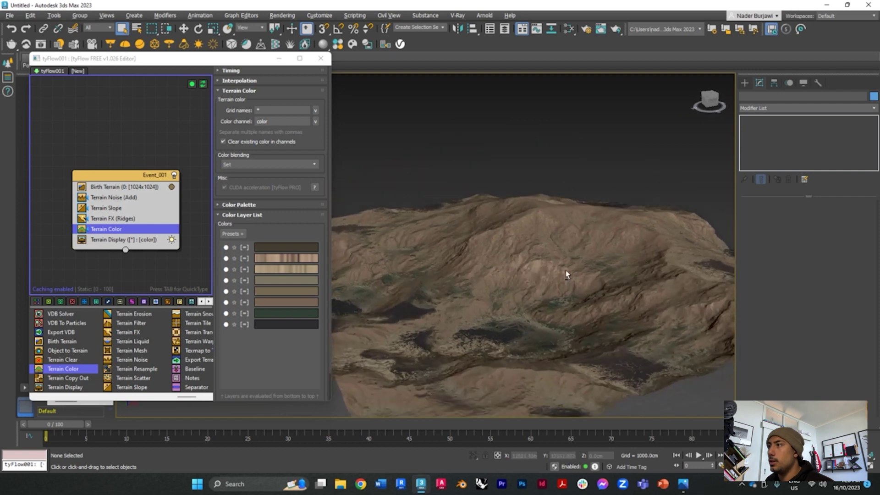
alt+middle_drag(564, 273, 502, 308)
scroll(499, 281, up, 2)
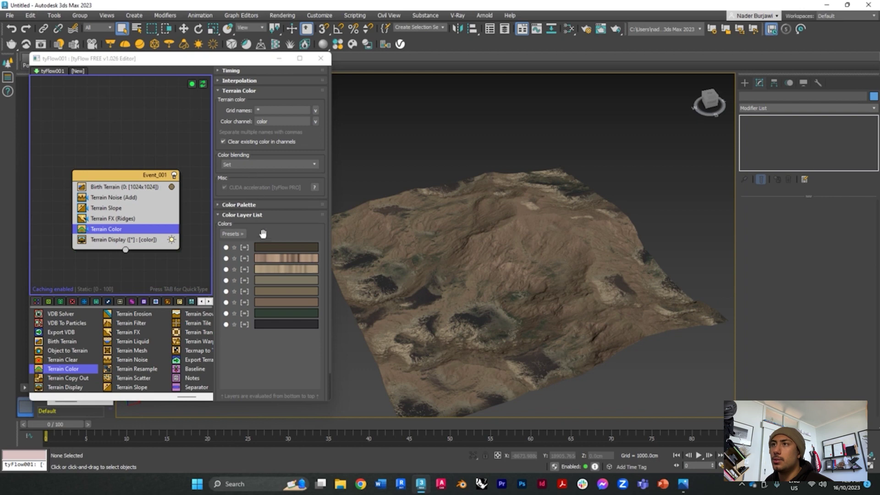
Try the Autumn Gully colour preset, then settle on Red Rock and inspect the terrain
click(235, 235)
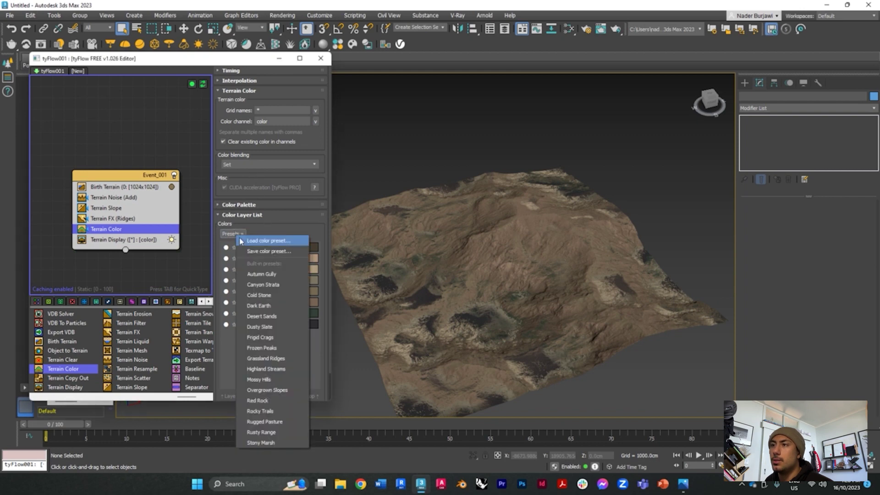
click(271, 277)
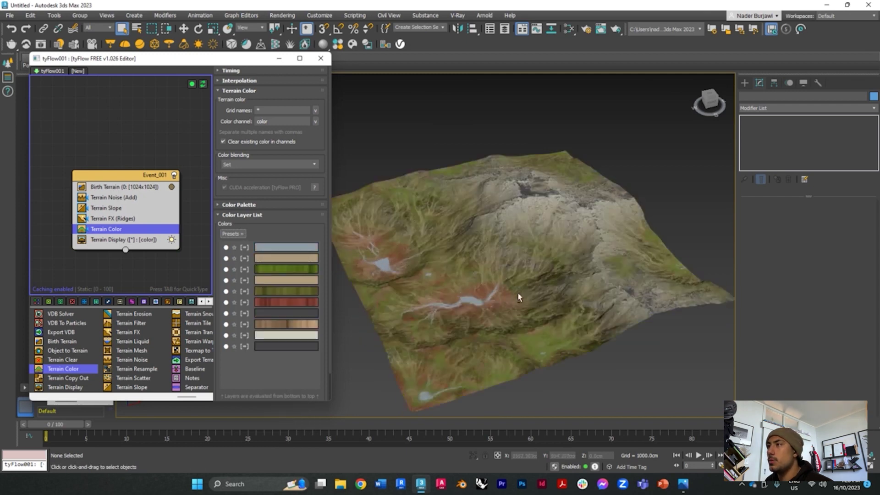
alt+middle_drag(519, 297, 529, 297)
click(232, 233)
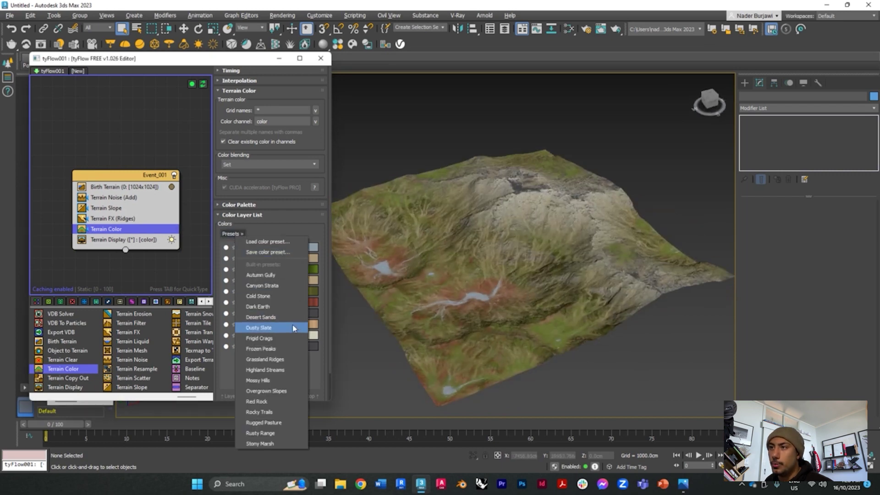
click(257, 402)
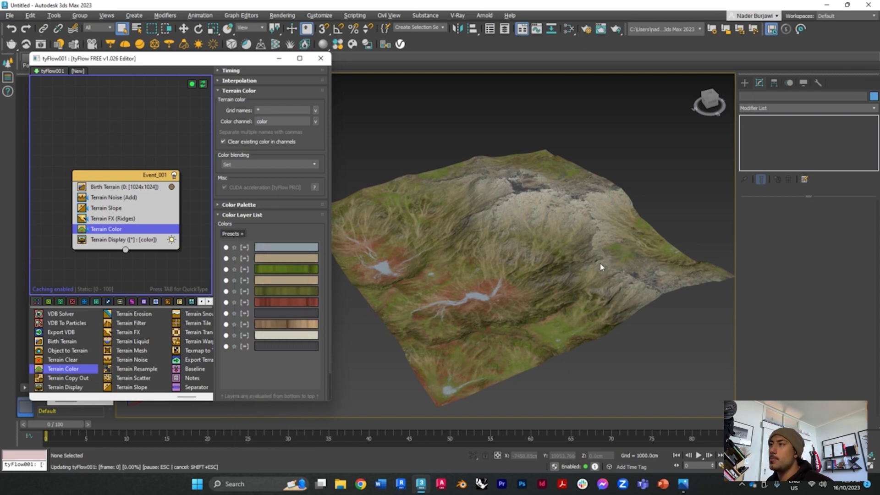
scroll(506, 260, up, 3)
alt+middle_drag(537, 242, 526, 315)
scroll(507, 278, down, 3)
alt+middle_drag(482, 338, 516, 332)
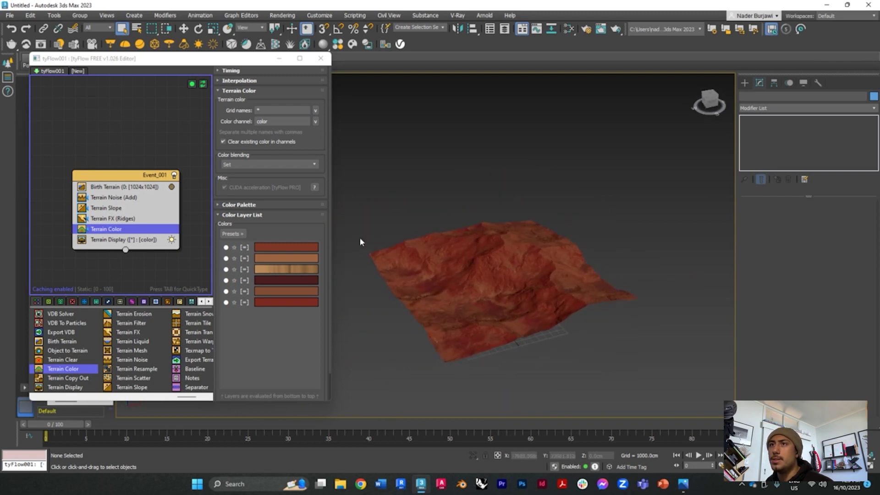
Raise the middle of the Terrain Slope gradient curve and switch the Terrain FX mode from Ridges to Desert
click(121, 208)
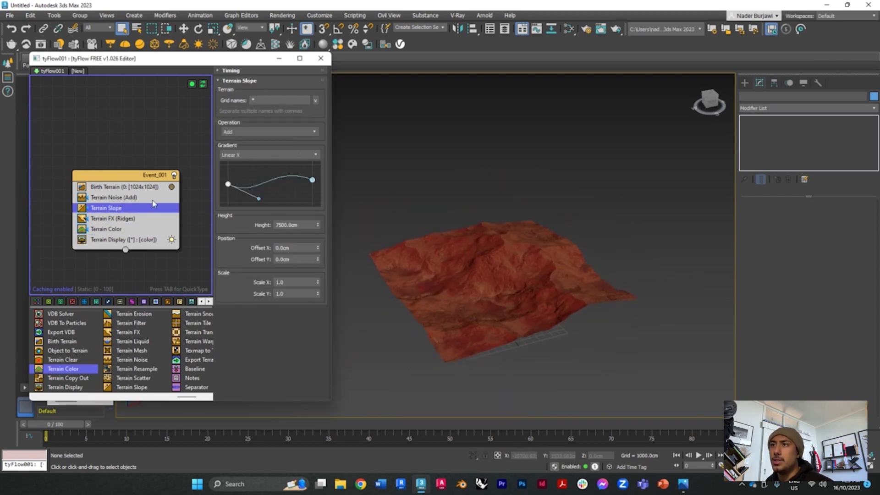
drag(260, 202, 261, 189)
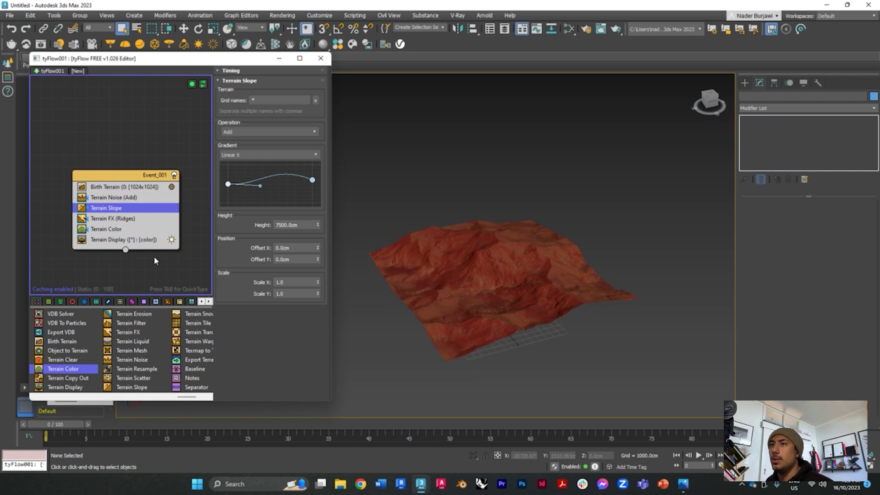
click(129, 217)
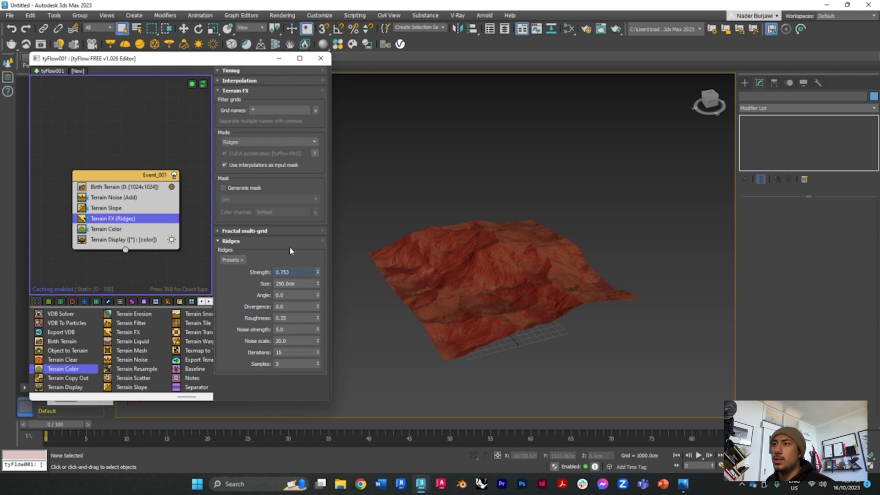
click(251, 141)
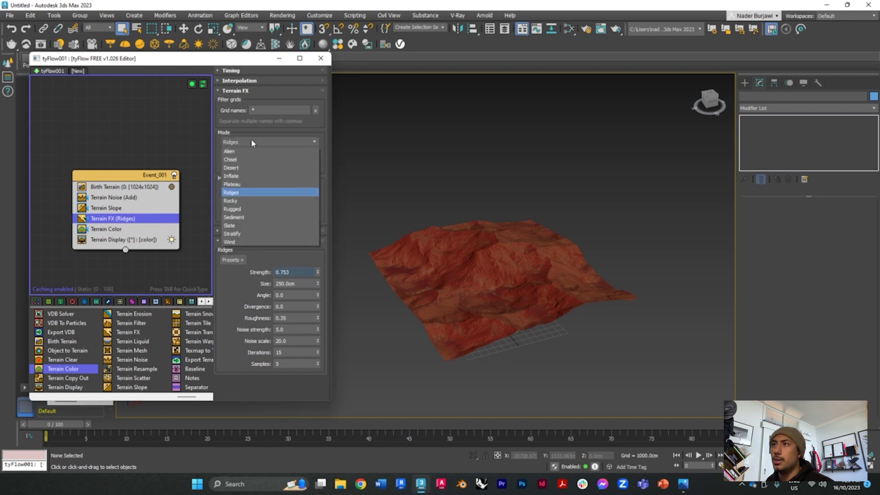
click(244, 170)
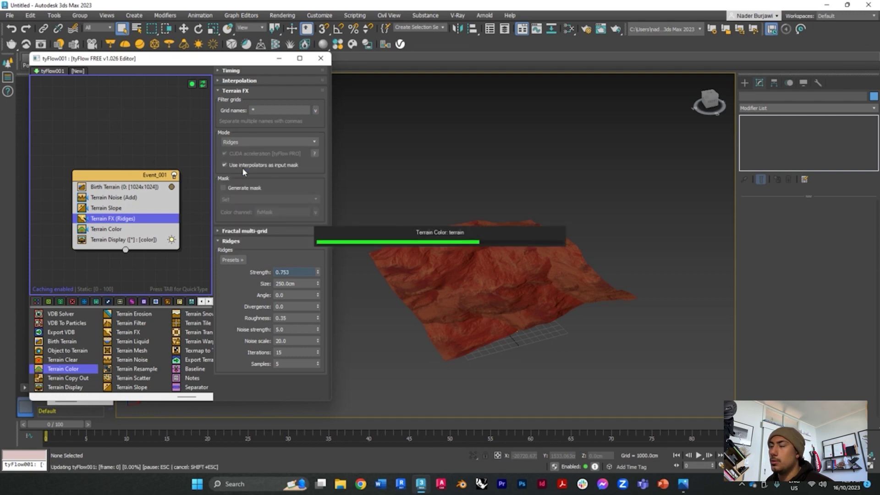
Apply the Desert Sands preset in Terrain Color and zoom in on the terrain
click(110, 230)
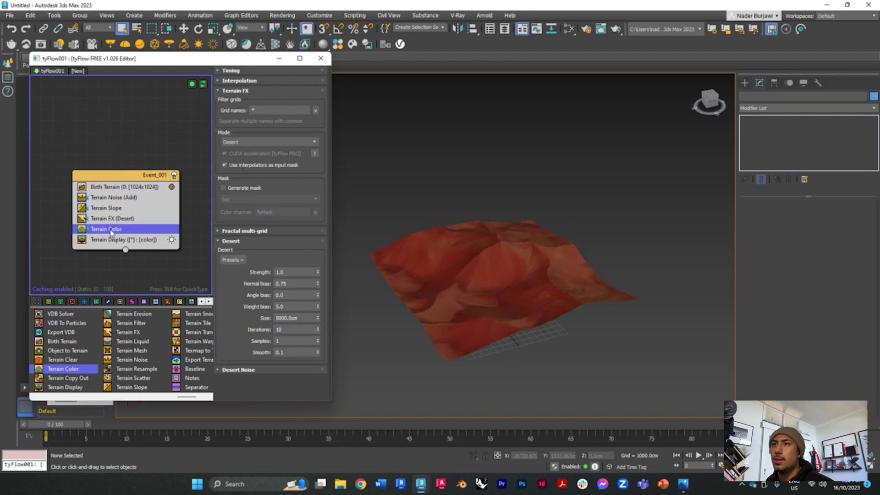
click(232, 234)
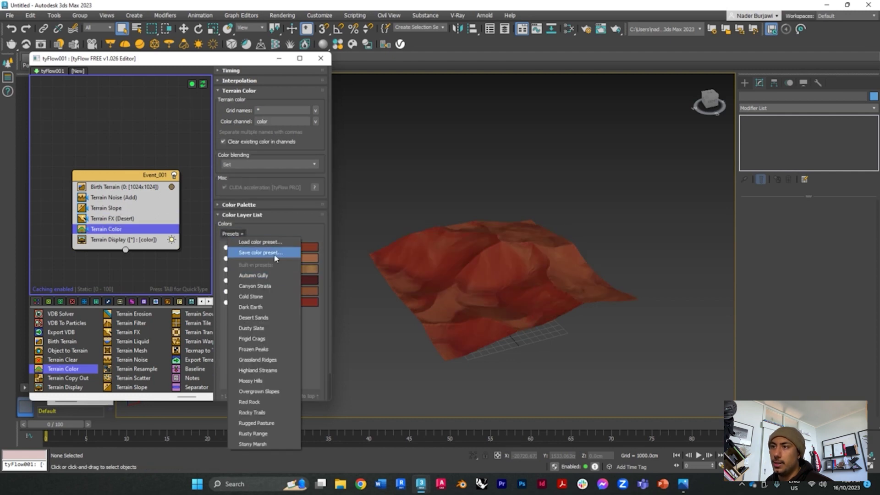
click(264, 319)
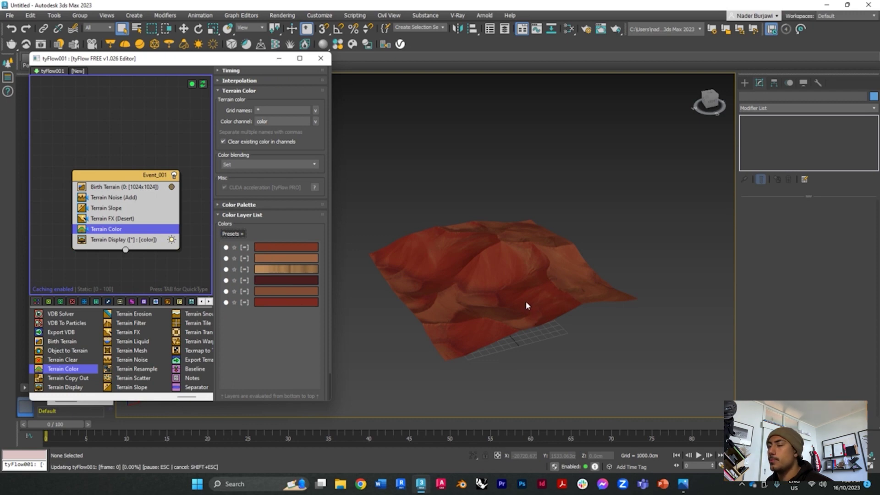
scroll(516, 301, up, 3)
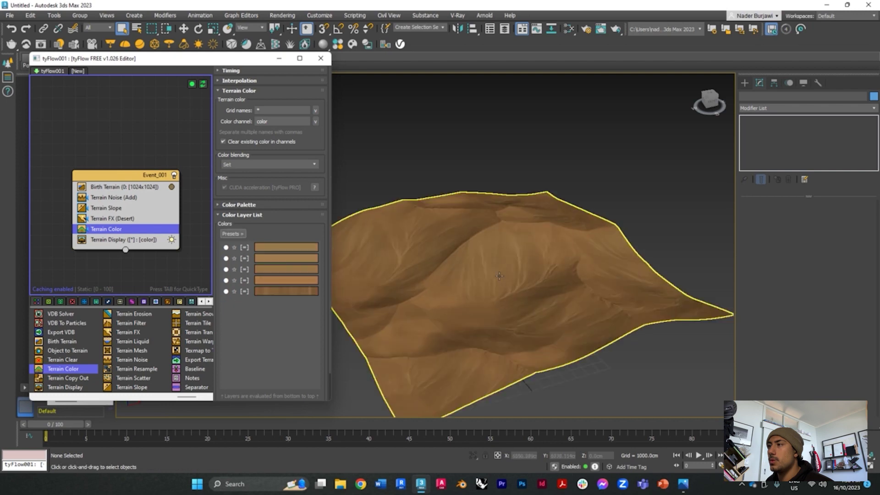
right_click(487, 282)
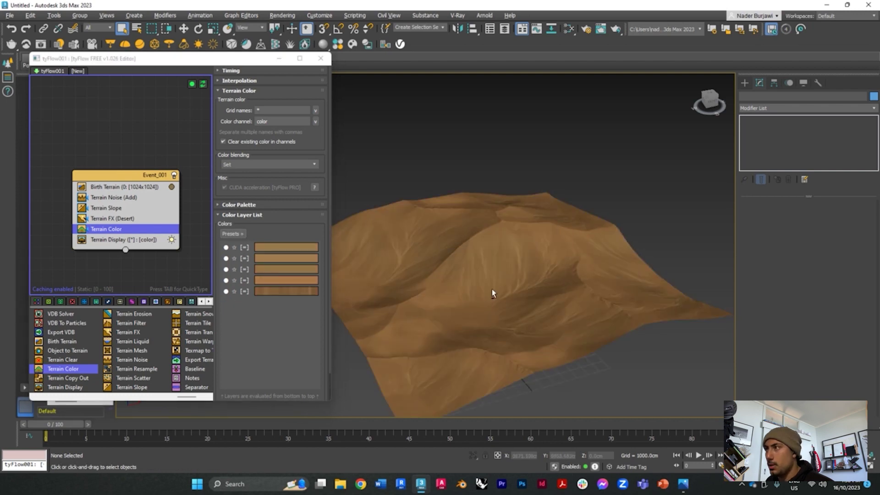
scroll(507, 299, up, 5)
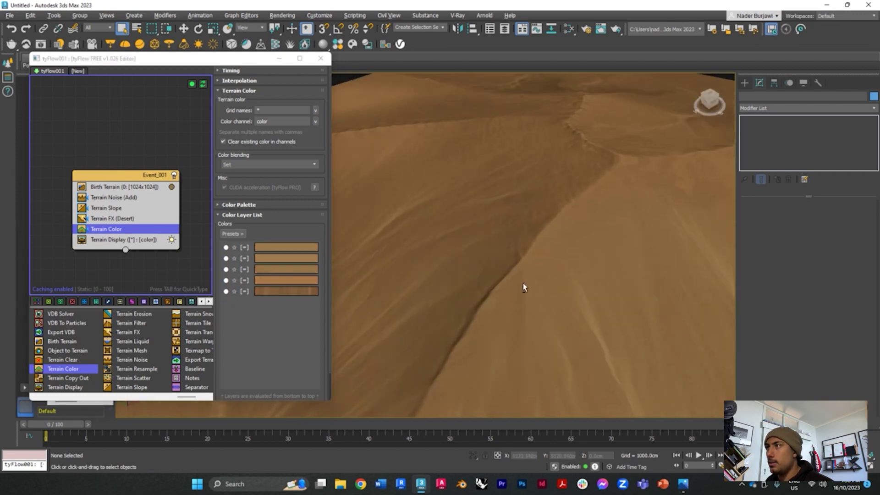
scroll(422, 219, down, 5)
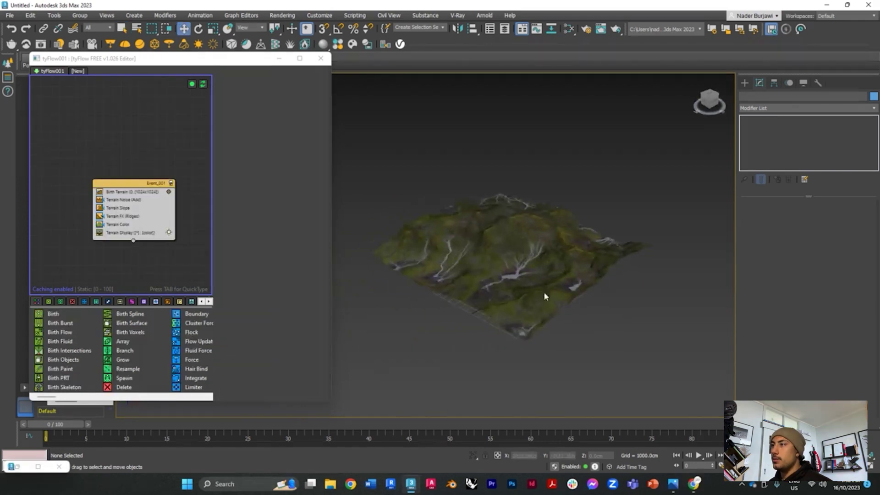
Drag Terrain Mesh into Event_001 between Terrain Color and Terrain Display, with vertex colours enabled
drag(647, 337, 444, 224)
alt+middle_drag(576, 321, 637, 277)
click(641, 275)
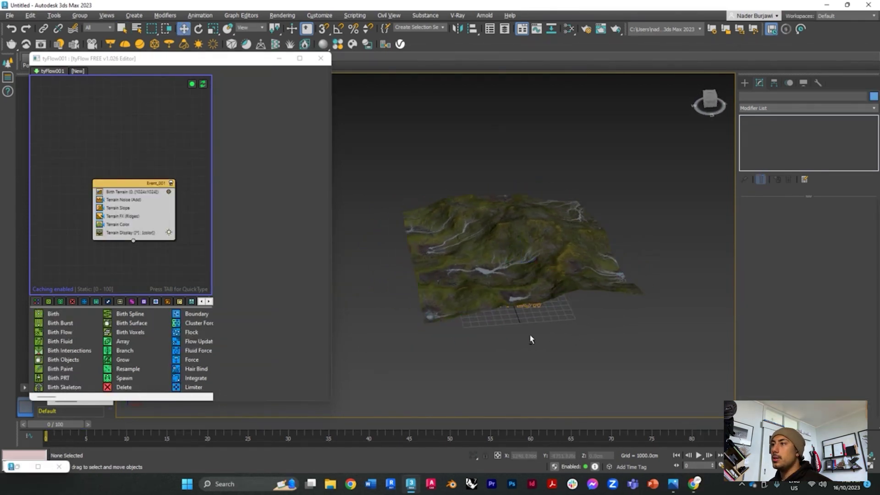
mouse_move(507, 334)
alt+middle_down()
mouse_move(531, 340)
mouse_move(515, 339)
alt+middle_up()
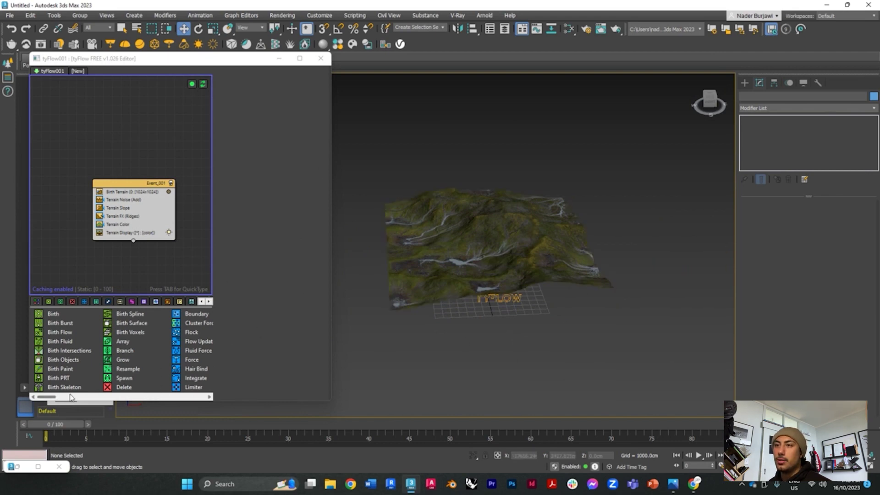
drag(51, 397, 185, 399)
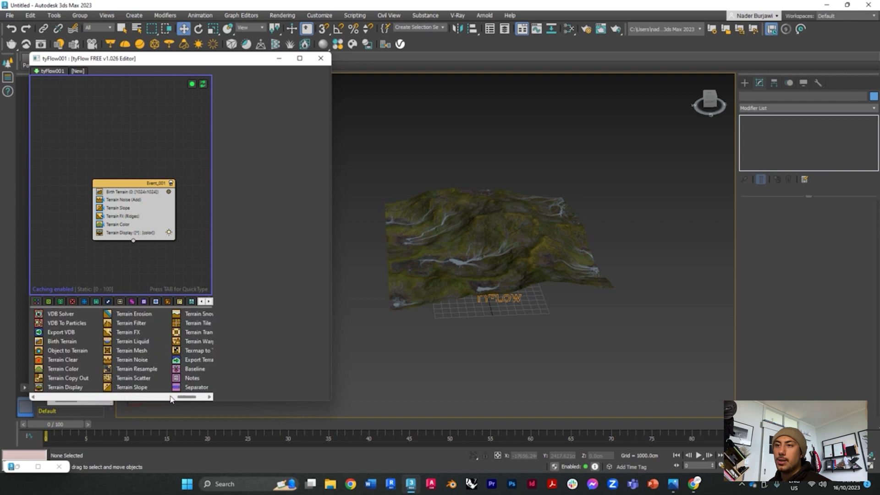
drag(128, 354, 123, 232)
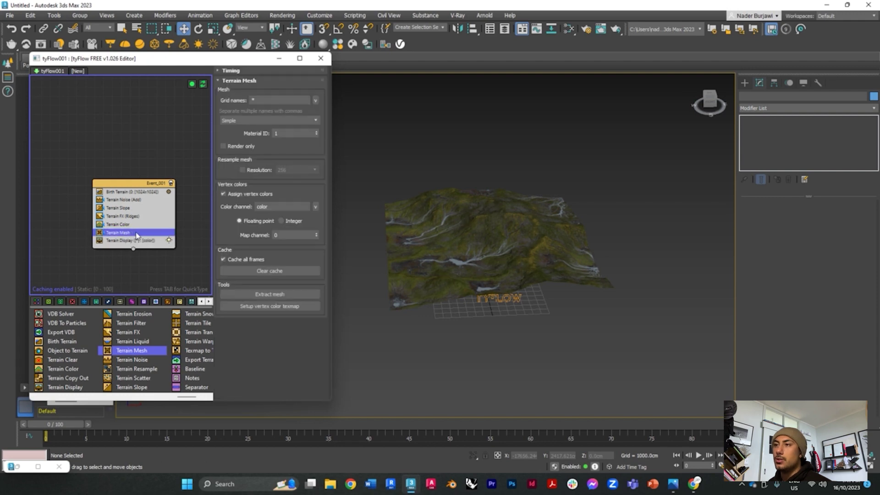
Extract the terrain as an editable mesh and raise it above the original terrain
click(284, 298)
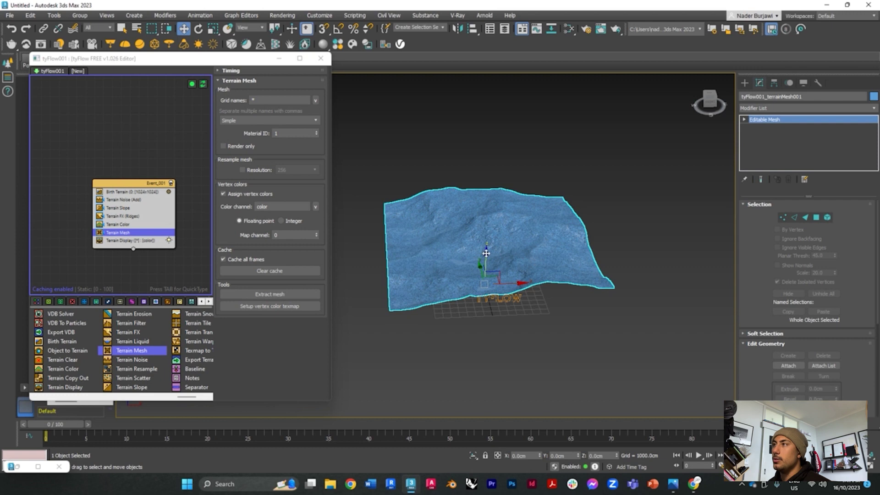
drag(486, 252, 486, 177)
key(ctrl+z)
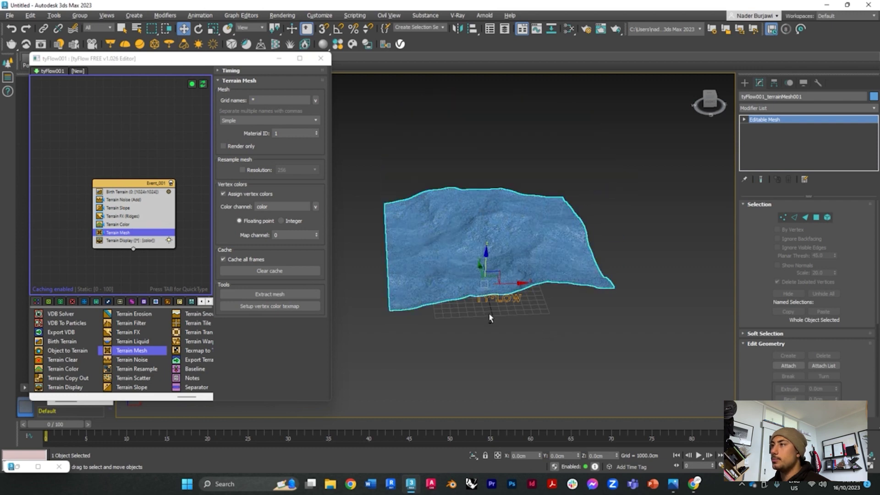
drag(487, 255, 546, 166)
Close the tyFlow editor and select the extracted tyFlow001_terrainMesh001
click(623, 283)
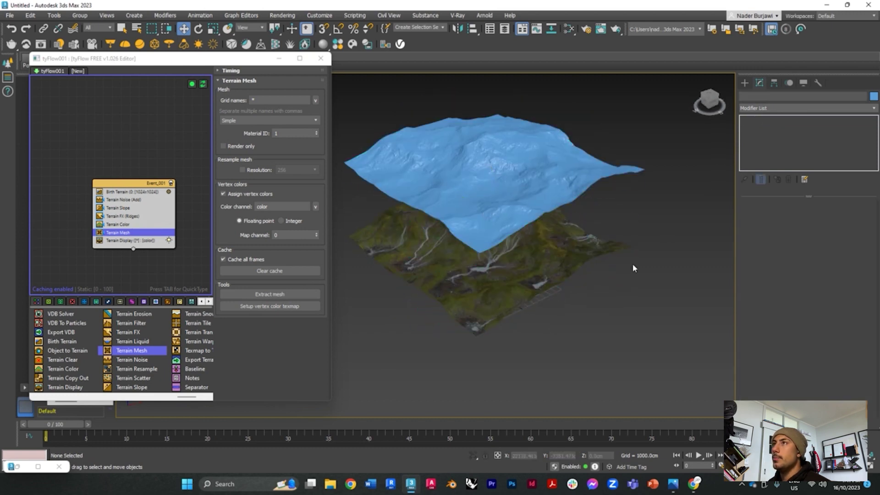
click(321, 58)
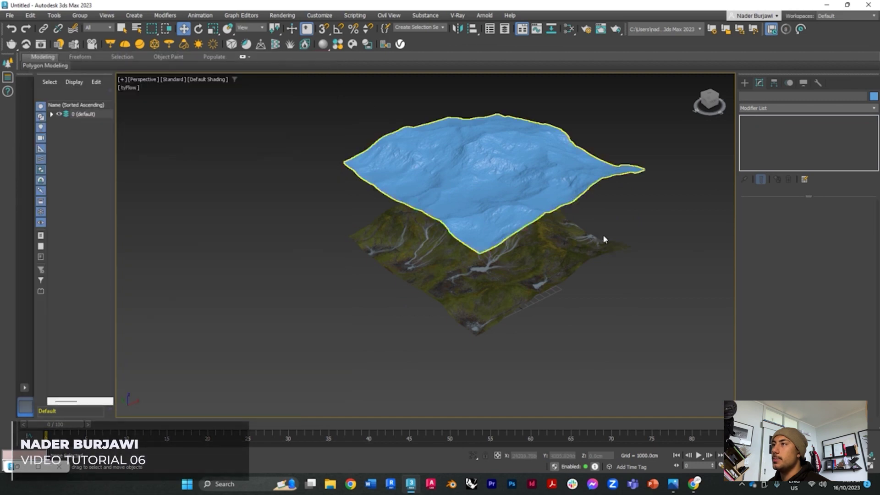
click(549, 275)
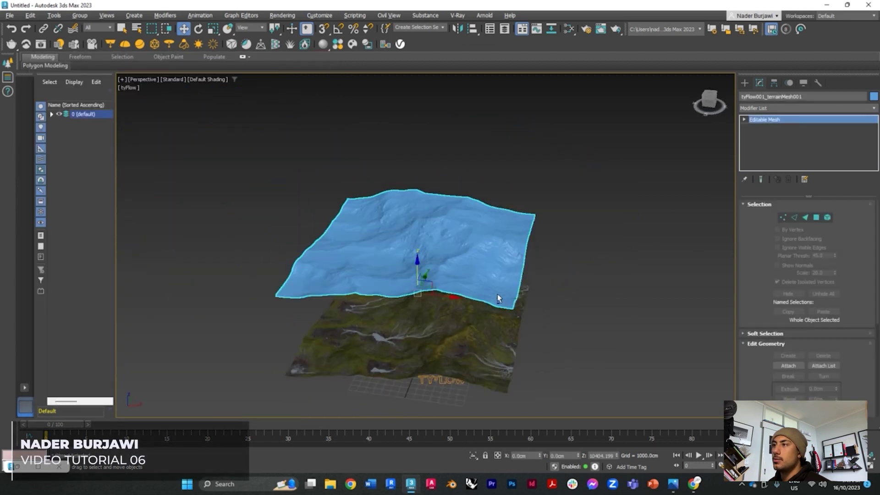